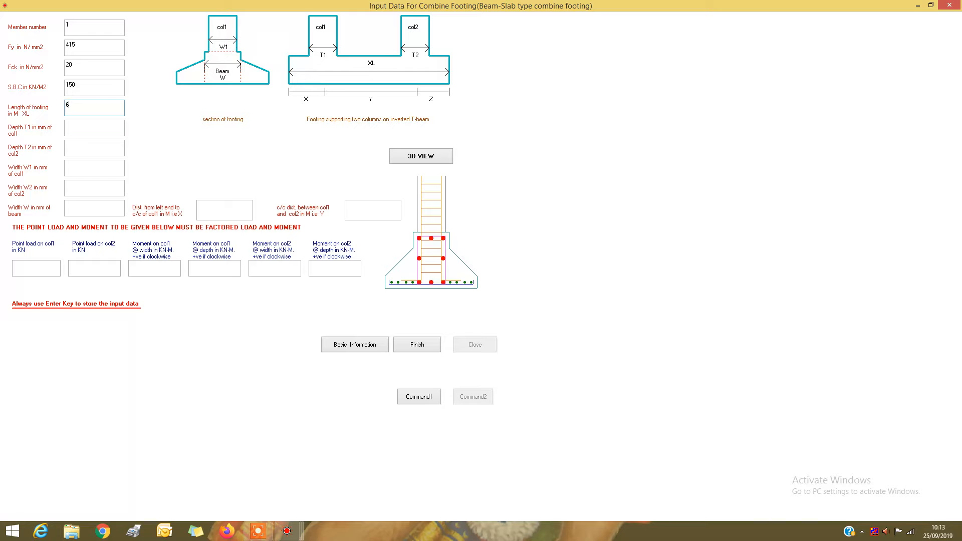
# Set the footing length XL to 6 m and the column depths T1 and T2 to 450 mm each.
pyautogui.press('Return')
pyautogui.press('Return')
pyautogui.press('Return')
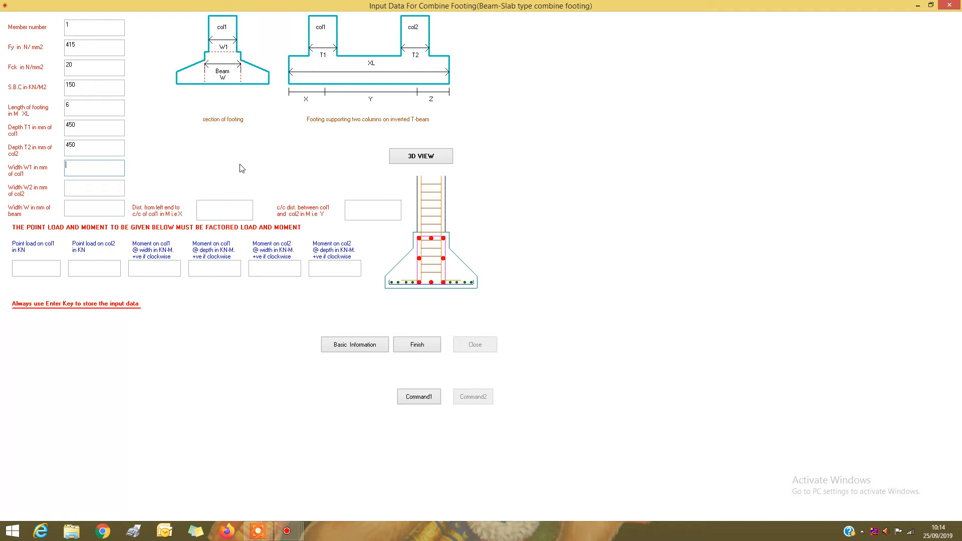
# Set the column widths W1 and W2 to 450 mm each and the beam width W to 600 mm.
pyautogui.write('45')
pyautogui.write('4')
pyautogui.press('Return')
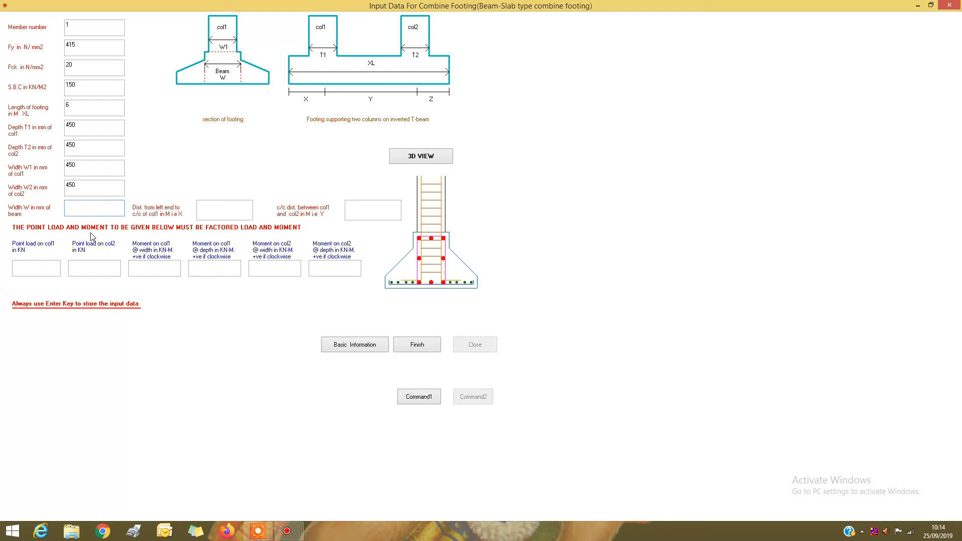
pyautogui.write('600')
pyautogui.press('Return')
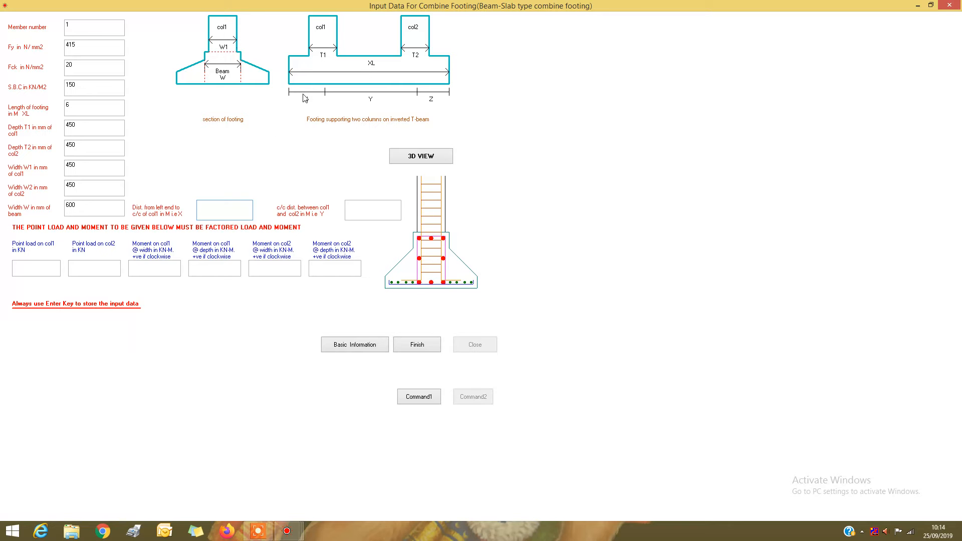
# Enter distances X = 1 m and Y = 4 m, and point loads of 1000 kN on col1 and 1200 kN on col2.
pyautogui.press('Return')
pyautogui.write('4')
pyautogui.write('1200')
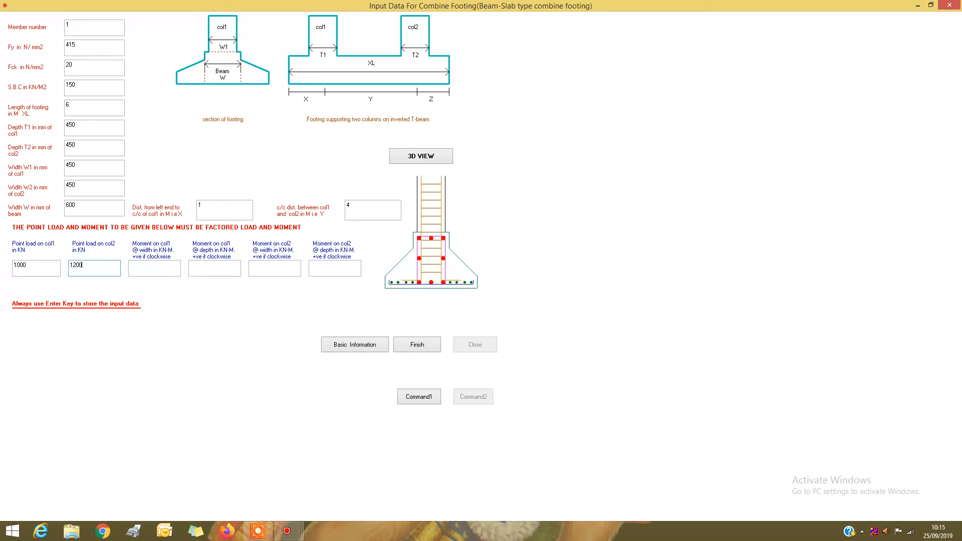
pyautogui.press('Return')
# Set the moments on both col1 and col2 to 100 kN-m along the width and 0 along the depth.
pyautogui.click(172, 263)
pyautogui.press('Return')
pyautogui.write('0')
pyautogui.press('Return')
pyautogui.press('Return')
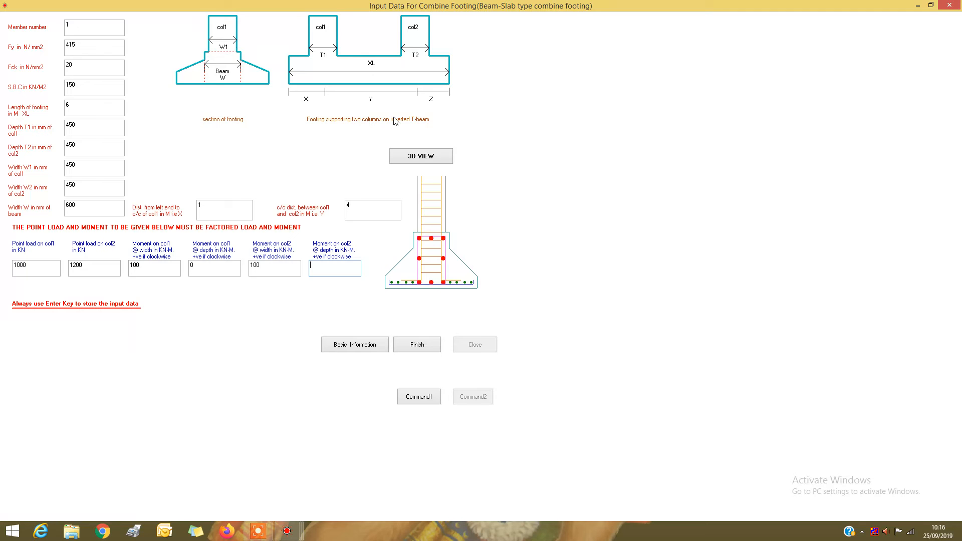
pyautogui.write('0')
# Finalize the input data without further editing and run the design with the no-lateral-load option (1.5 load factor).
pyautogui.click(420, 350)
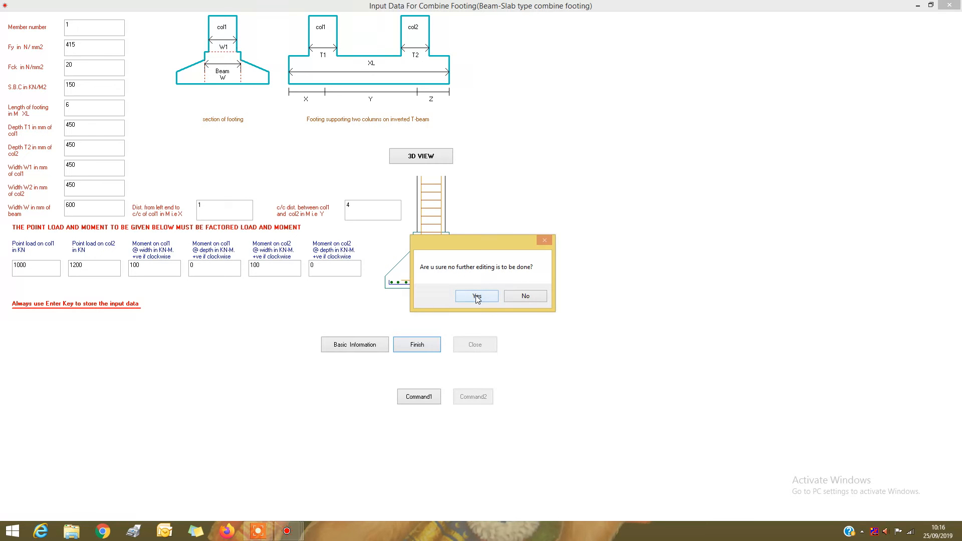
pyautogui.click(477, 297)
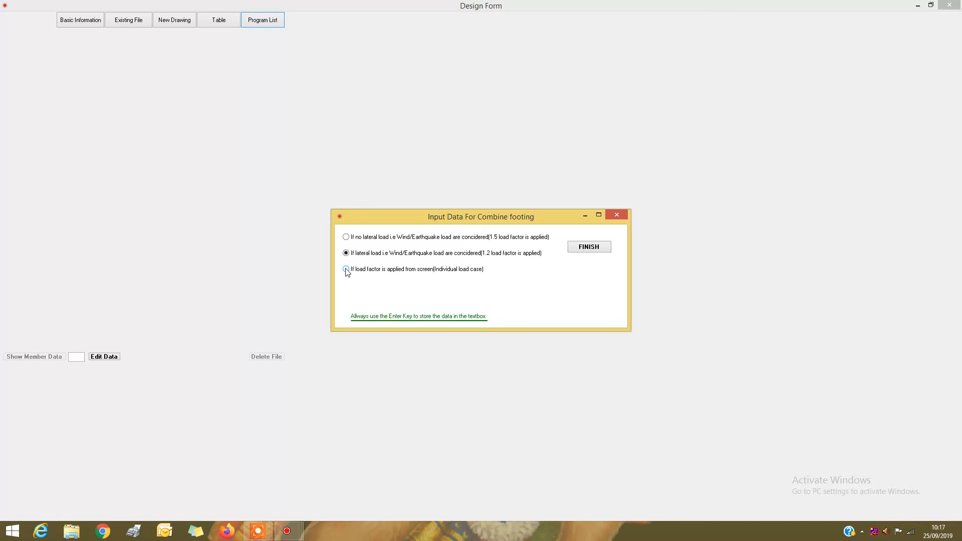
pyautogui.click(346, 237)
pyautogui.click(591, 248)
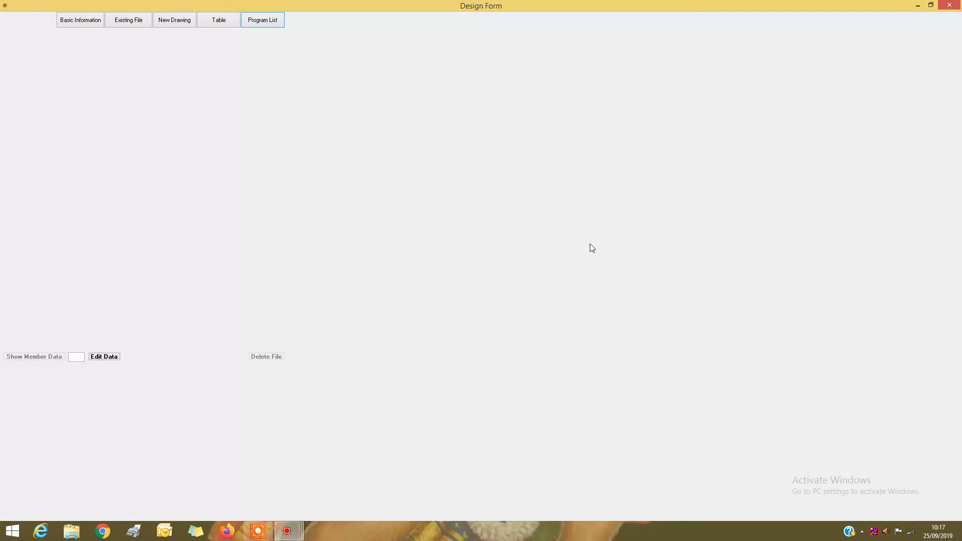
pyautogui.click(485, 405)
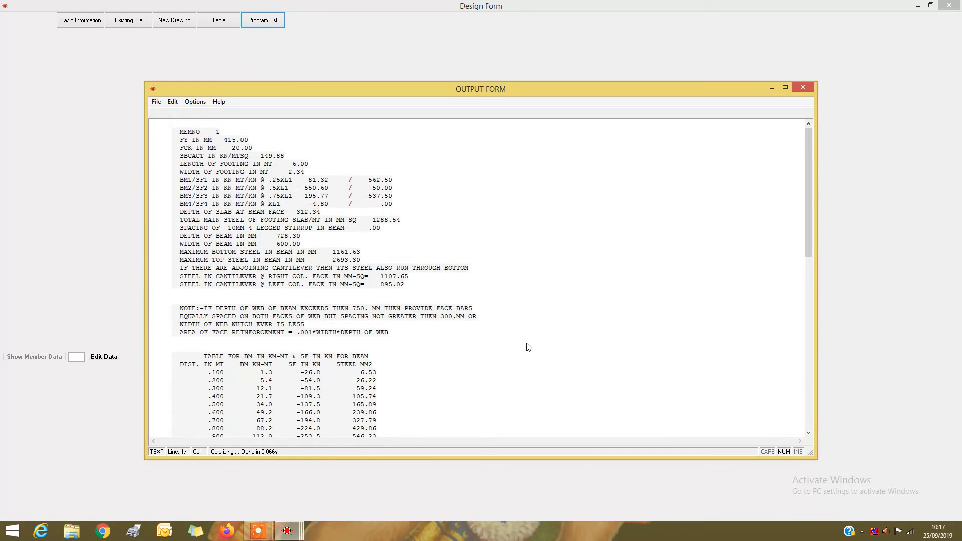
# Maximize the design output and examine the footing results and the beam table of bending moment, shear force and steel.
pyautogui.click(786, 88)
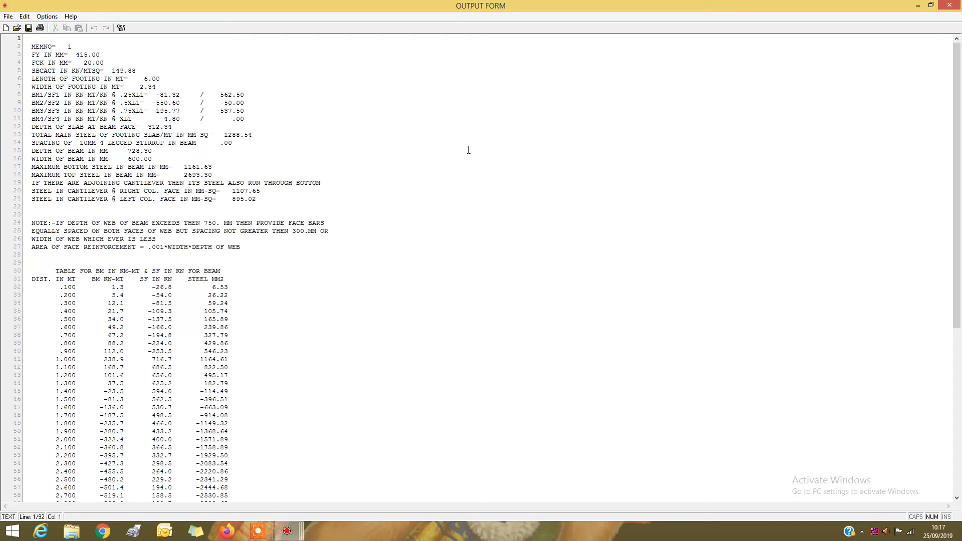
pyautogui.scroll(-5, 468, 150)
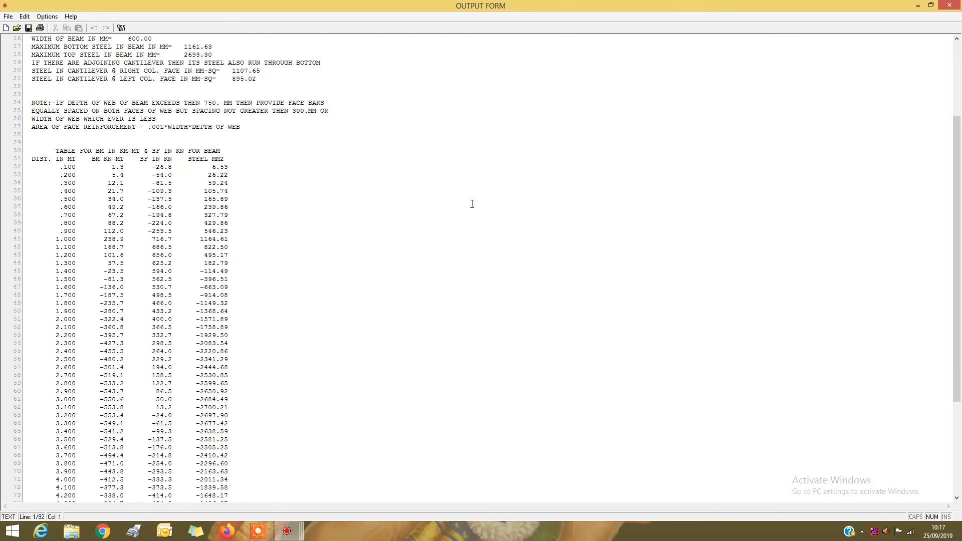
pyautogui.scroll(-2, 472, 204)
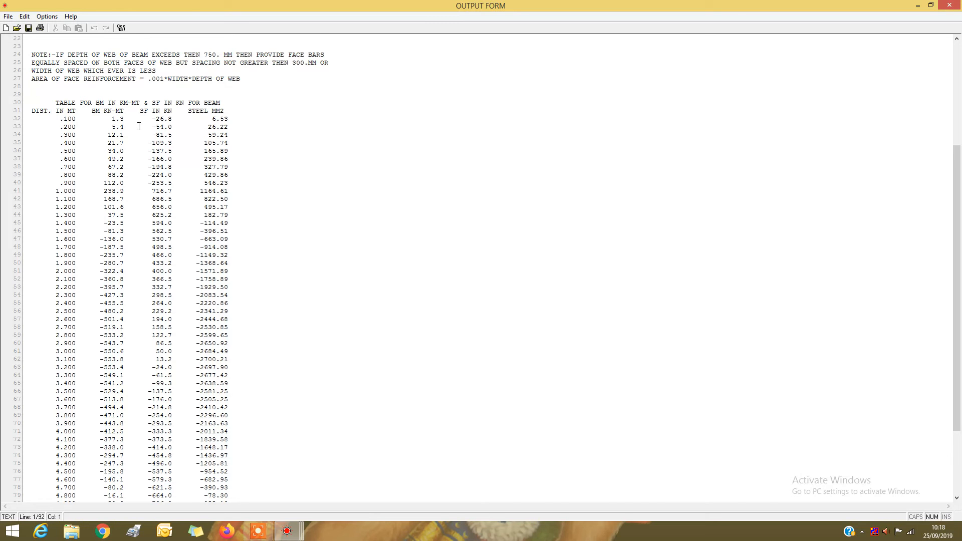
pyautogui.scroll(4, 241, 156)
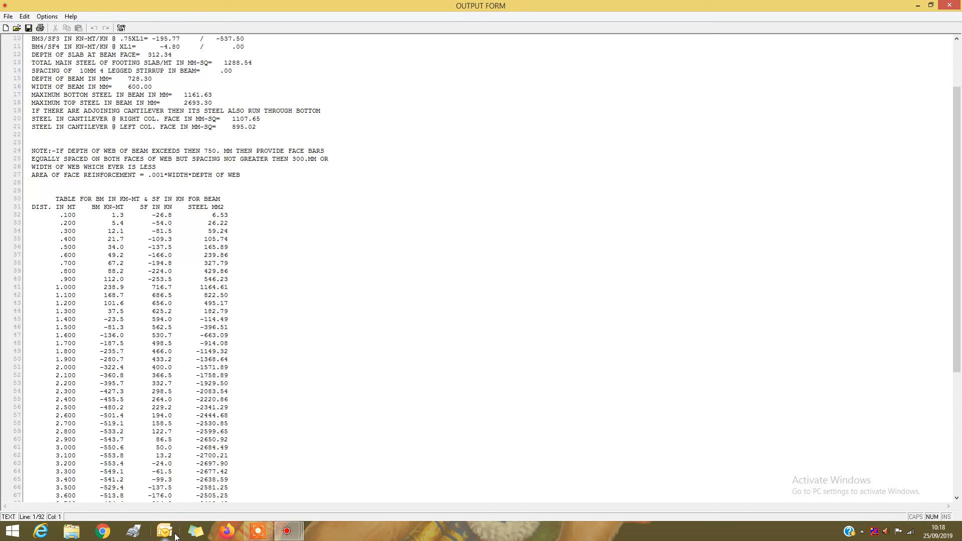
pyautogui.scroll(-8, 177, 534)
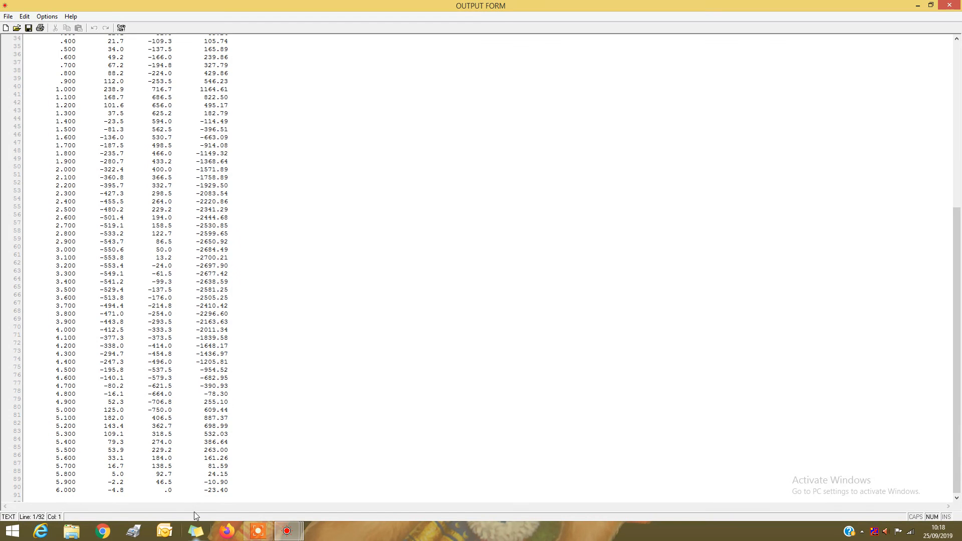
pyautogui.scroll(9, 196, 509)
pyautogui.scroll(3, 197, 508)
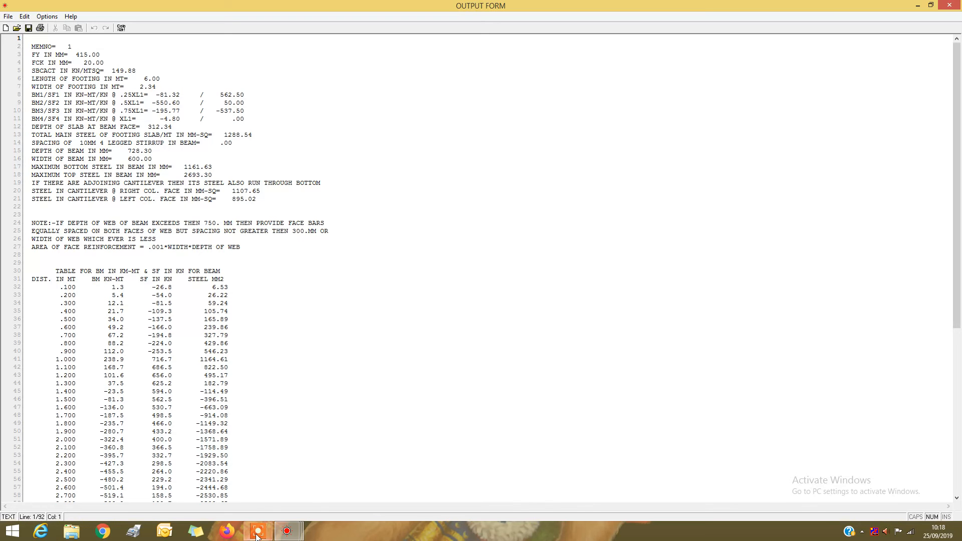
pyautogui.moveTo(258, 535)
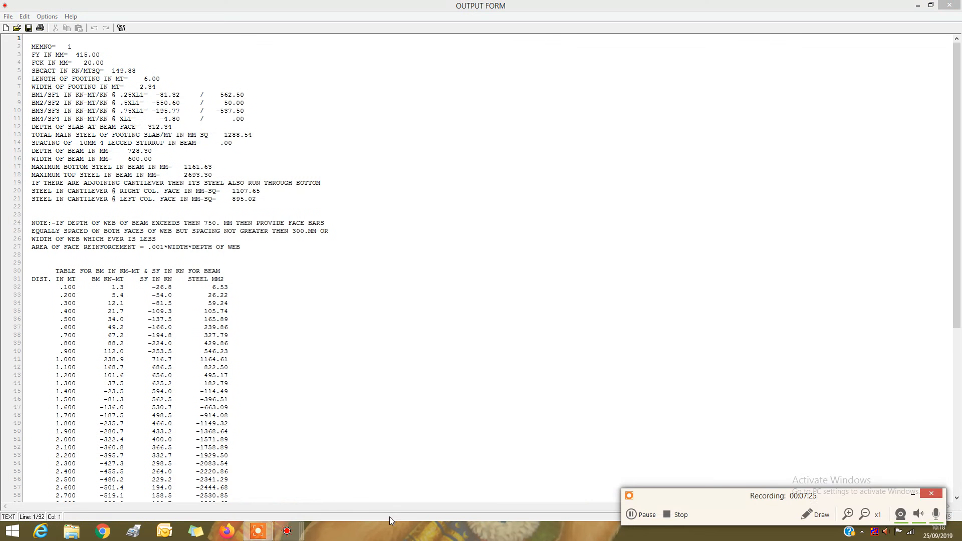